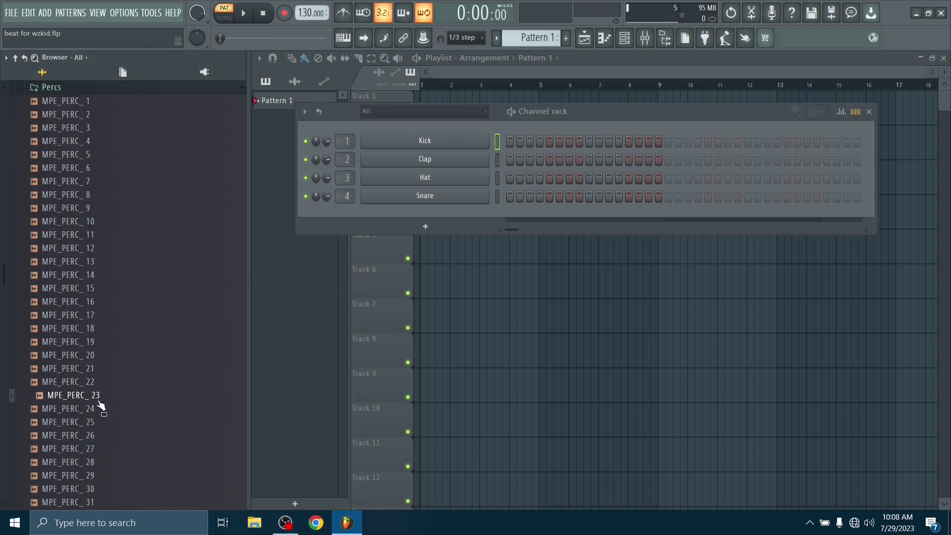
Add the MPE_PERC_22 and MPE_PERC_23 samples from the Percs folder to the channel rack
{"action": "left_click_drag", "start_coordinate": [336, 284], "coordinate": [421, 196]}
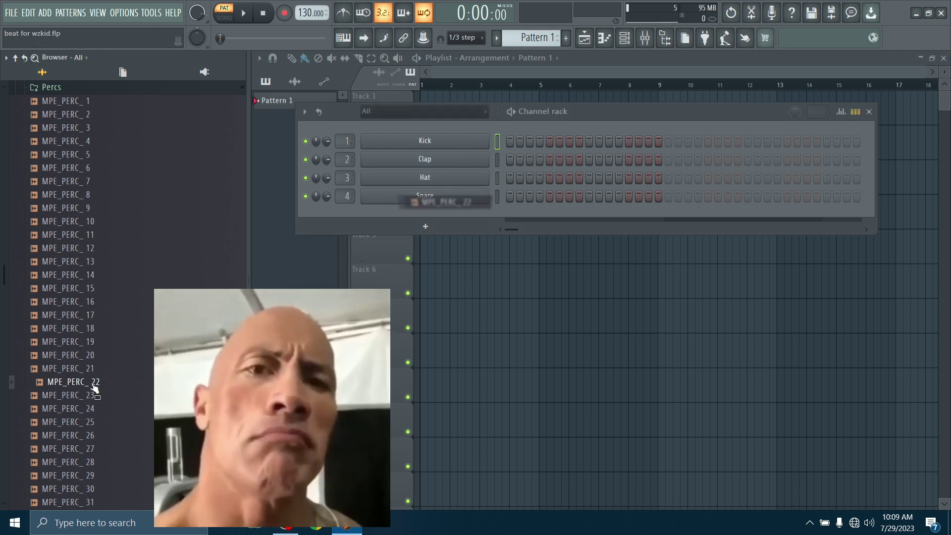
{"action": "left_click_drag", "start_coordinate": [94, 395], "coordinate": [452, 205]}
{"action": "left_click_drag", "start_coordinate": [91, 437], "coordinate": [91, 441]}
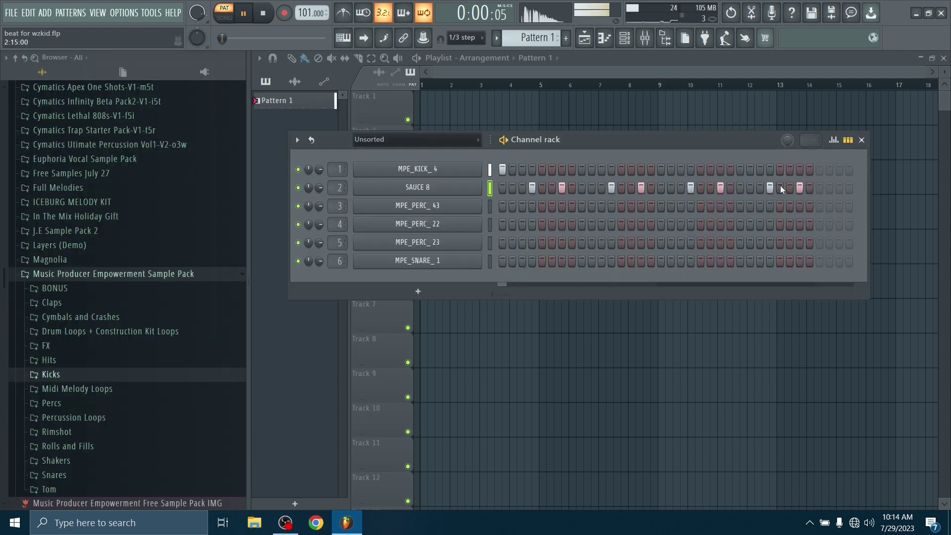
{"action": "left_click", "coordinate": [858, 294]}
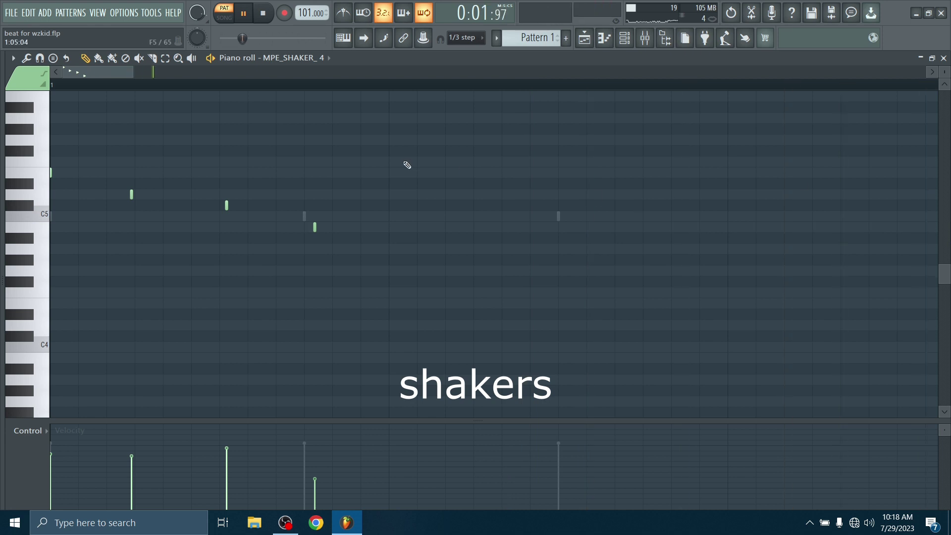
Select the MPE_SHAKER_4 notes in the first beat of bar 1 and duplicate them six times along the pattern
{"action": "scroll", "coordinate": [123, 85], "scroll_direction": "down", "scroll_amount": 5}
{"action": "left_click_drag", "start_coordinate": [122, 85], "coordinate": [4, 78]}
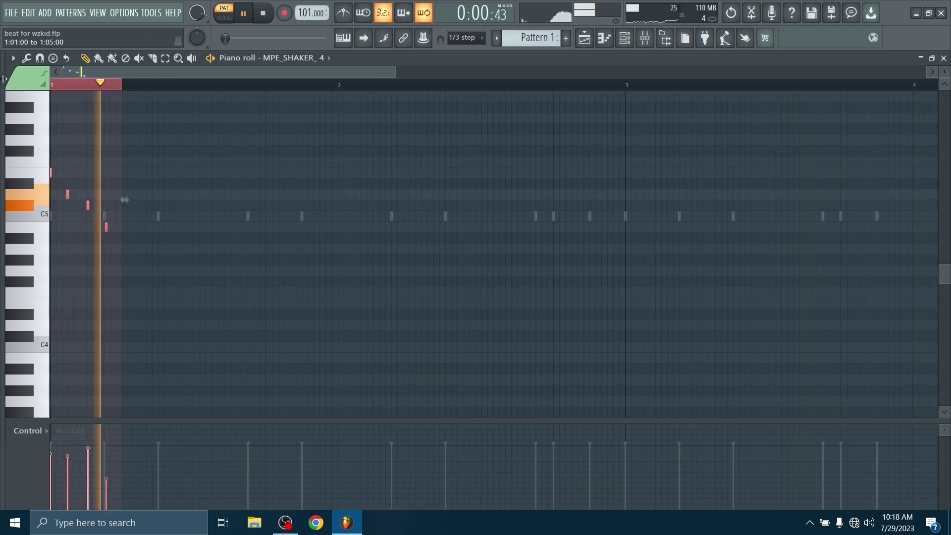
{"action": "key", "text": "space"}
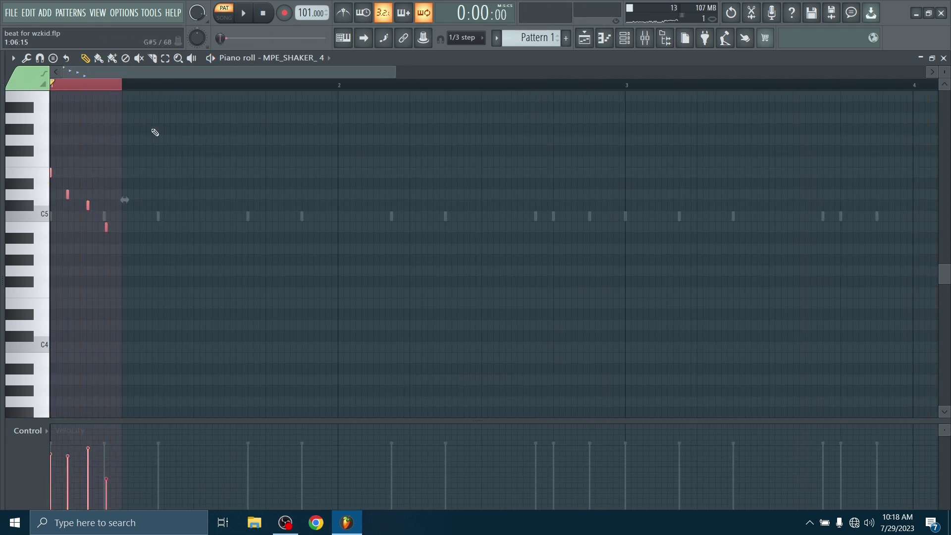
{"action": "key", "text": "ctrl+b"}
{"action": "key", "text": "ctrl+b"}
{"action": "key", "text": "ctrl+b"}
{"action": "key", "text": "ctrl+b"}
{"action": "key", "text": "ctrl+b"}
{"action": "key", "text": "ctrl+b"}
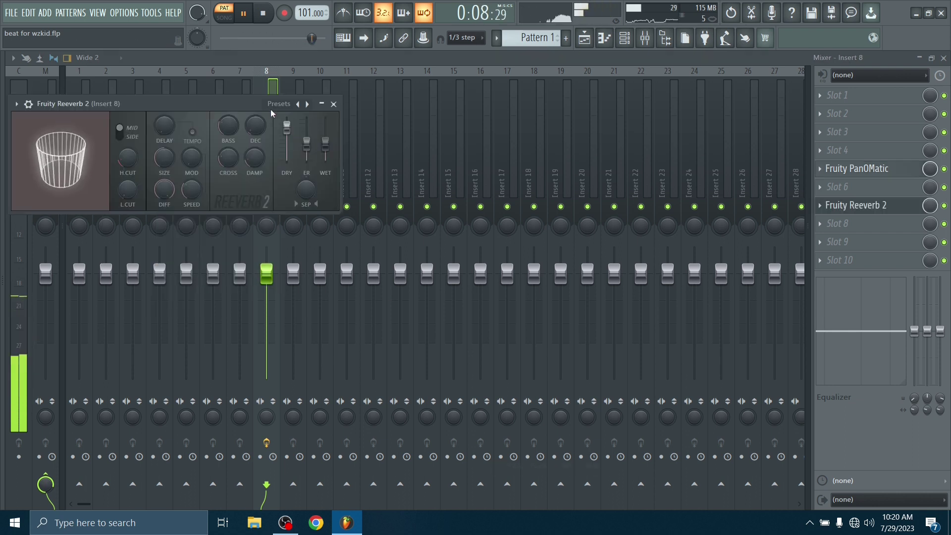
Apply the Small Studio preset to Fruity Reeverb 2 on mixer Insert 8
{"action": "left_click", "coordinate": [272, 103]}
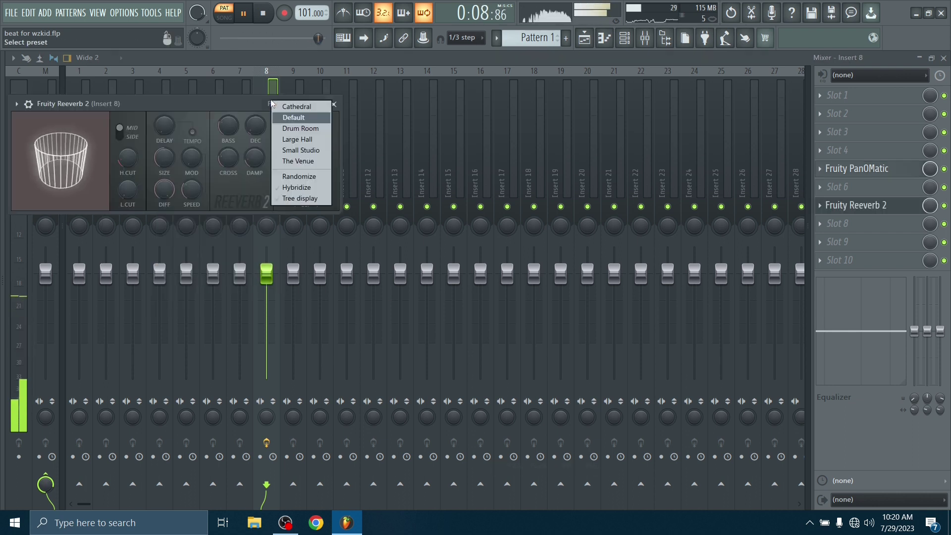
{"action": "left_click", "coordinate": [301, 150]}
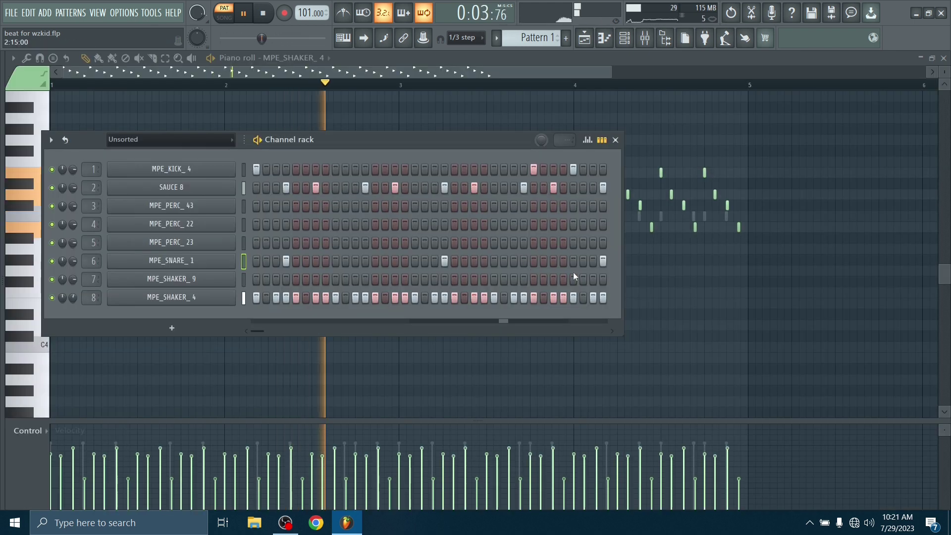
{"action": "left_click", "coordinate": [612, 330]}
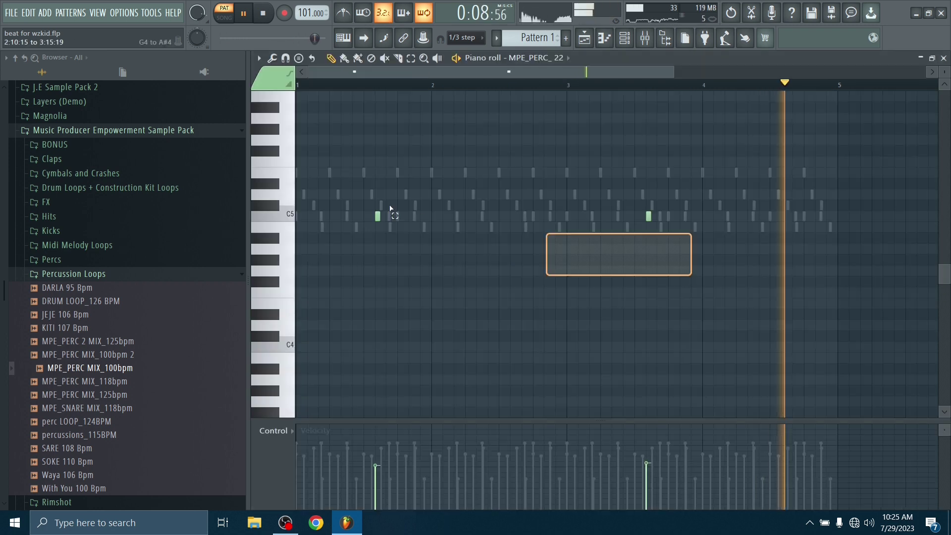
Select both MPE_PERC_22 notes and transpose them down three semitones
{"action": "mouse_move", "coordinate": [691, 276]}
{"action": "left_mouse_down"}
{"action": "mouse_move", "coordinate": [329, 167]}
{"action": "mouse_move", "coordinate": [336, 182]}
{"action": "left_mouse_up"}
{"action": "key", "text": "Down"}
{"action": "key", "text": "Down"}
{"action": "key", "text": "Down"}
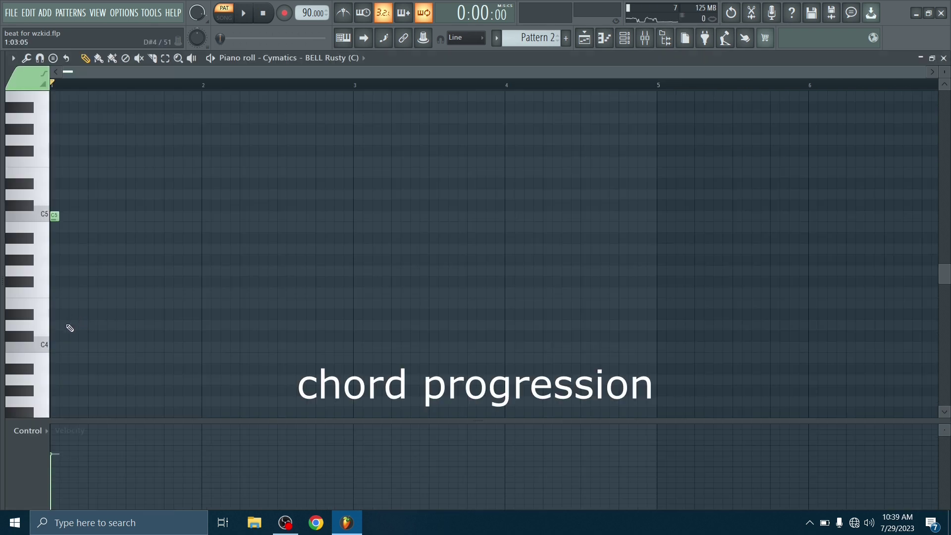
Stack A#3, C#4, F4 and G#4 under the C5 bell note and stretch the whole chord to one bar
{"action": "left_click_drag", "start_coordinate": [52, 337], "coordinate": [46, 337]}
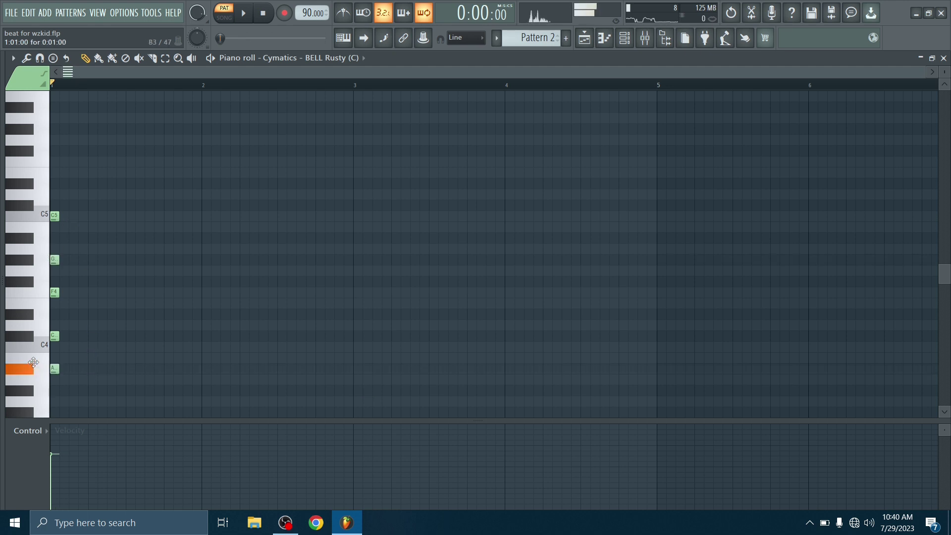
{"action": "key", "text": "ctrl+a"}
{"action": "key", "text": "space"}
{"action": "left_click_drag", "start_coordinate": [59, 216], "coordinate": [201, 227]}
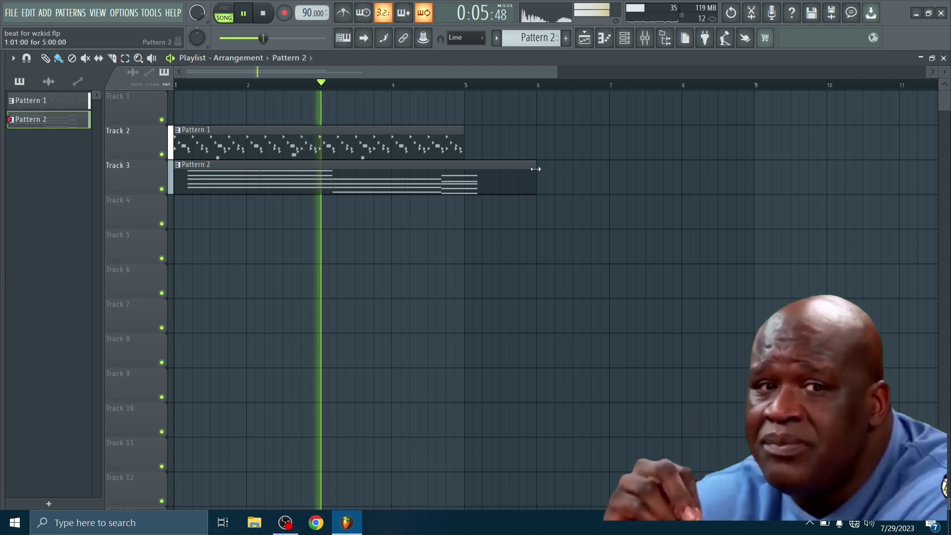
Shorten the end of the Pattern 2 clip on Track 3 of the playlist
{"action": "left_click_drag", "start_coordinate": [531, 169], "coordinate": [485, 175]}
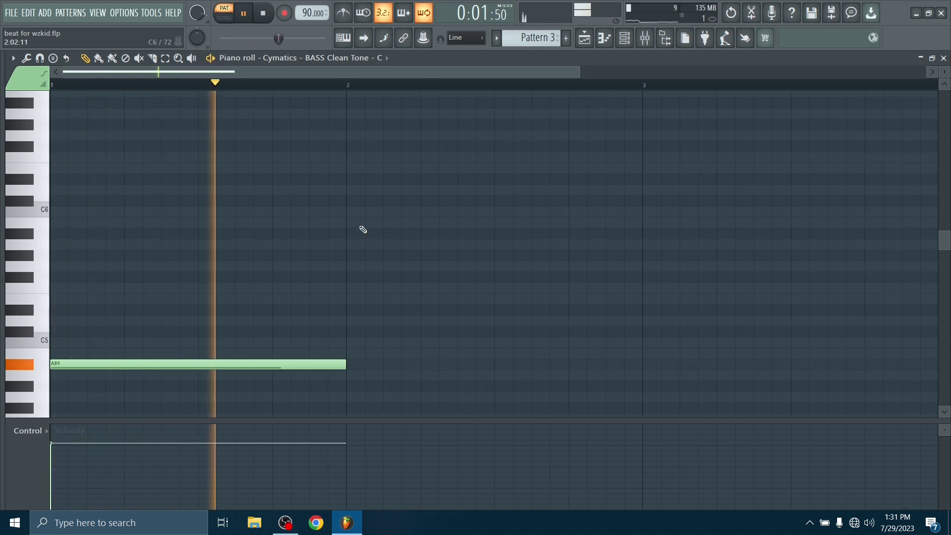
Add short D#5 and F5 notes at the end of bar 1 in the bass part
{"action": "key", "text": "space"}
{"action": "left_click_drag", "start_coordinate": [281, 320], "coordinate": [273, 299]}
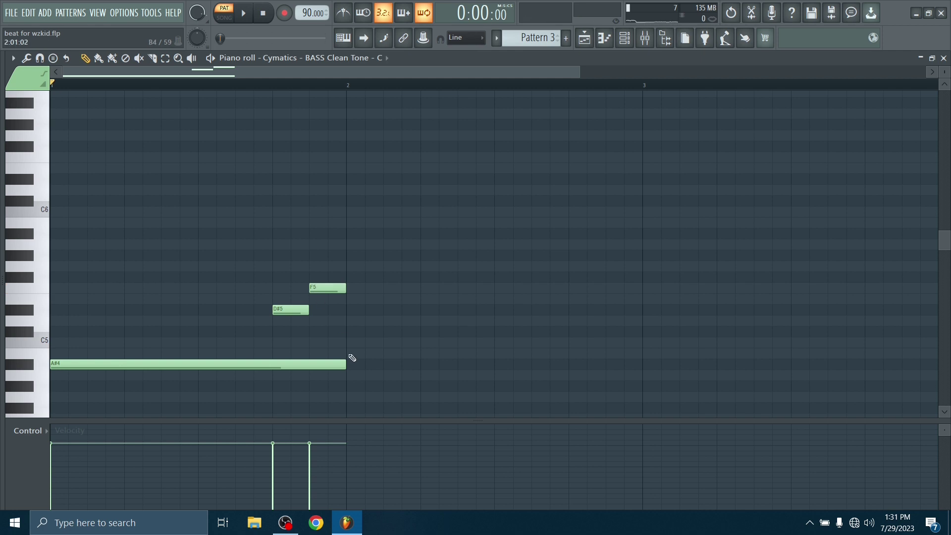
{"action": "key", "text": "space"}
Add a one-bar A#4 bass note at the start of bar 2 and shorten the A#4 note in bar 1
{"action": "left_click", "coordinate": [351, 365]}
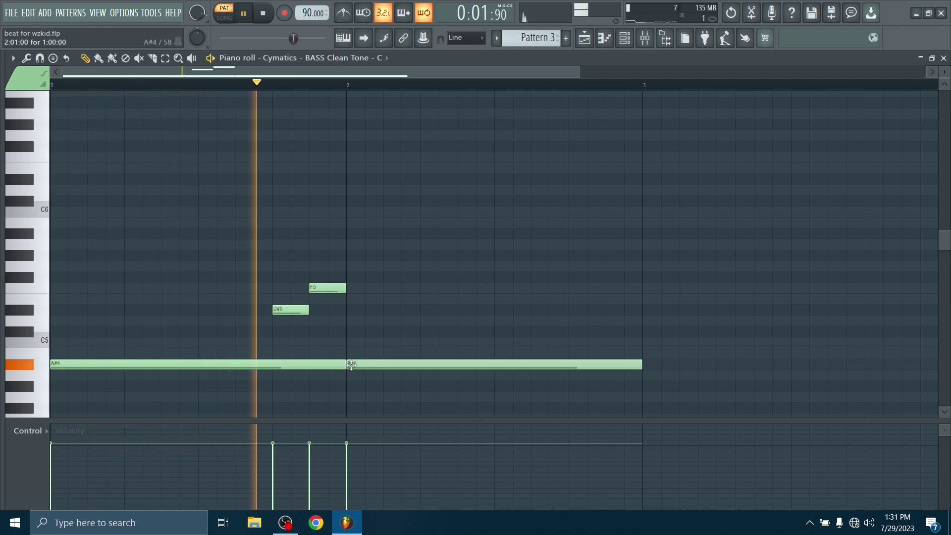
{"action": "left_click_drag", "start_coordinate": [346, 364], "coordinate": [258, 364]}
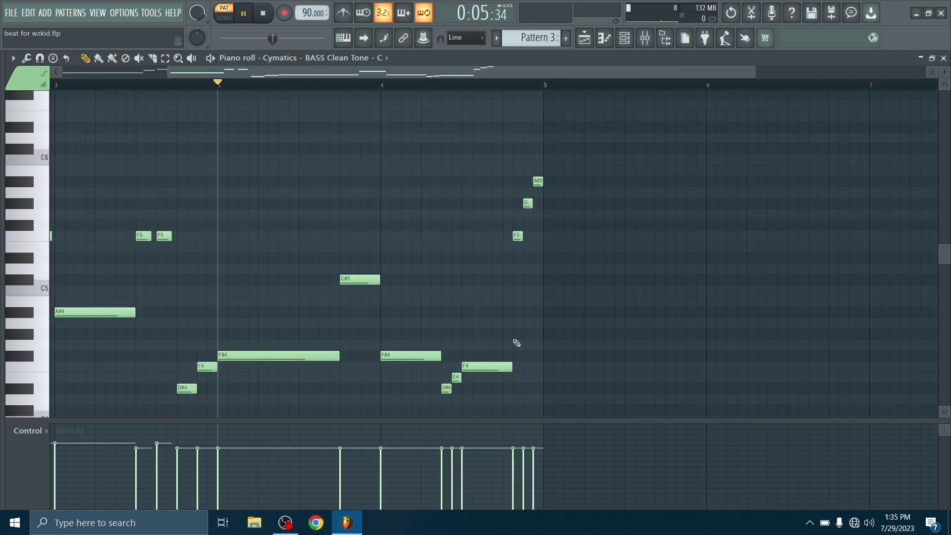
Save the project
{"action": "key", "text": "ctrl+s"}
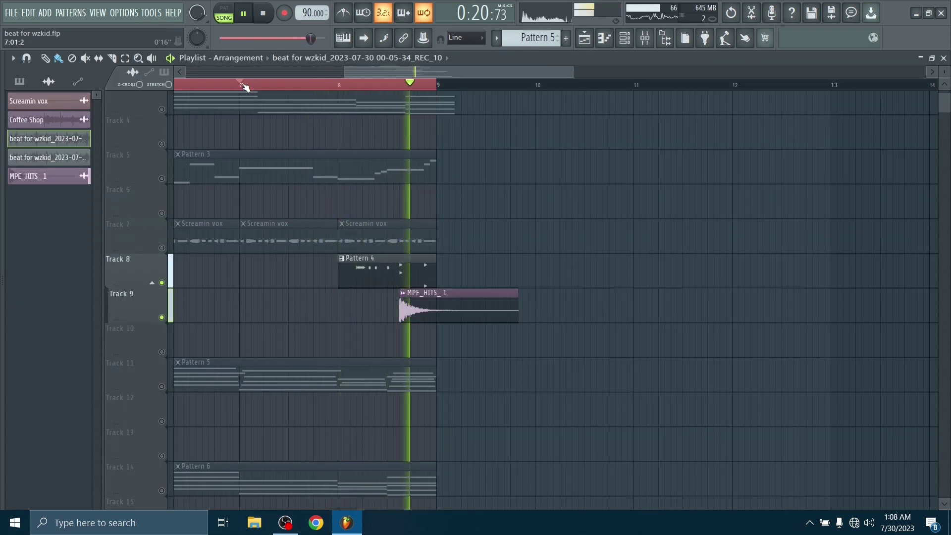
Play the full beat arrangement from the beginning
{"action": "key", "text": "space"}
{"action": "scroll", "coordinate": [704, 201], "scroll_direction": "down", "scroll_amount": 3}
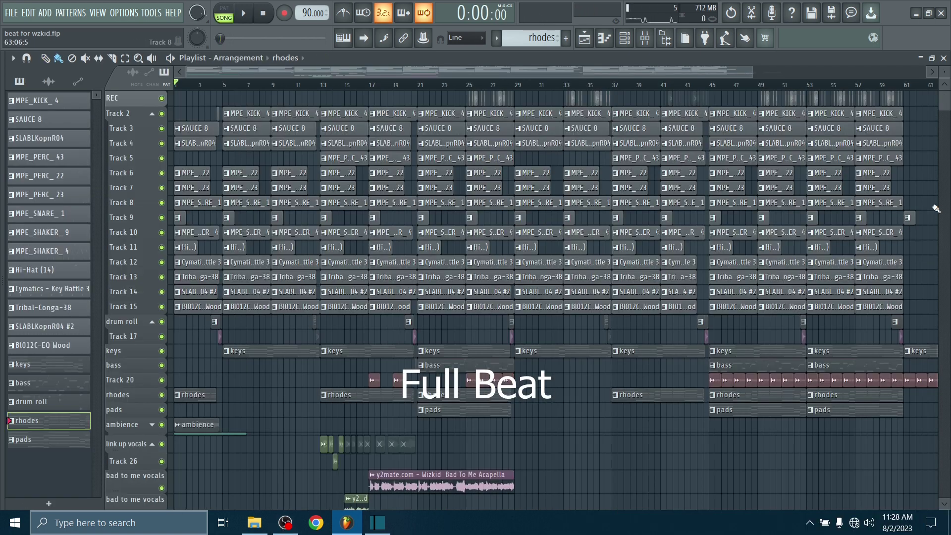
{"action": "key", "text": "space"}
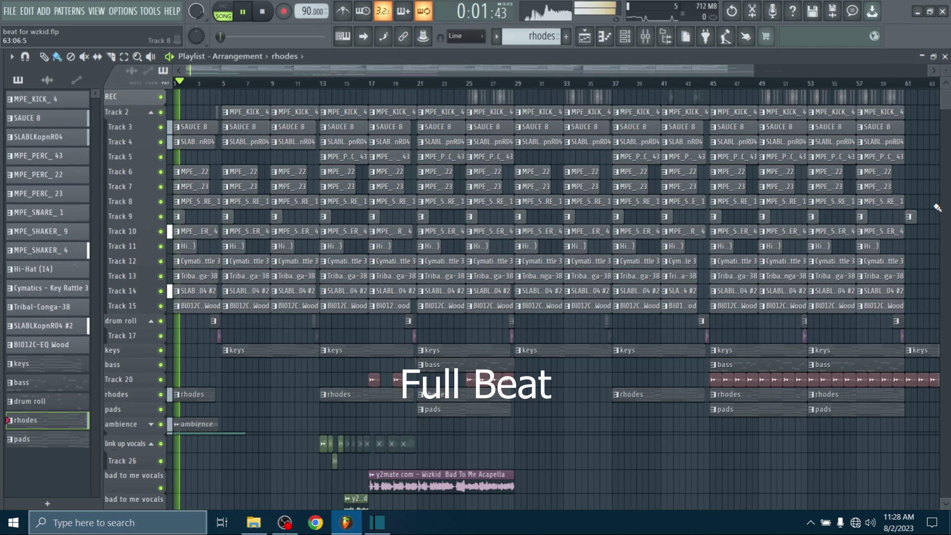